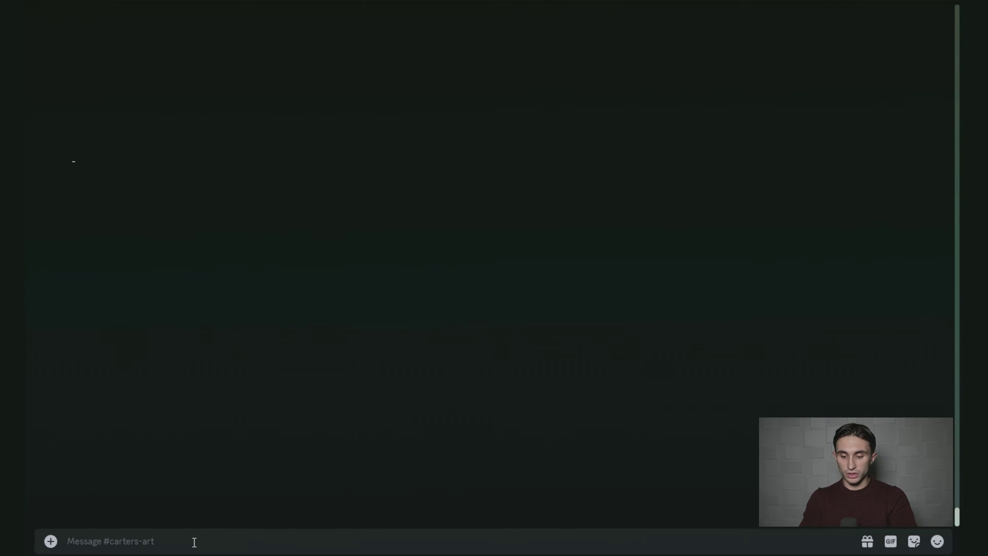
# Open the Midjourney bot's settings with /settings and choose Midjourney Model V6 [ALPHA] as the model.
pyautogui.write('/settings')
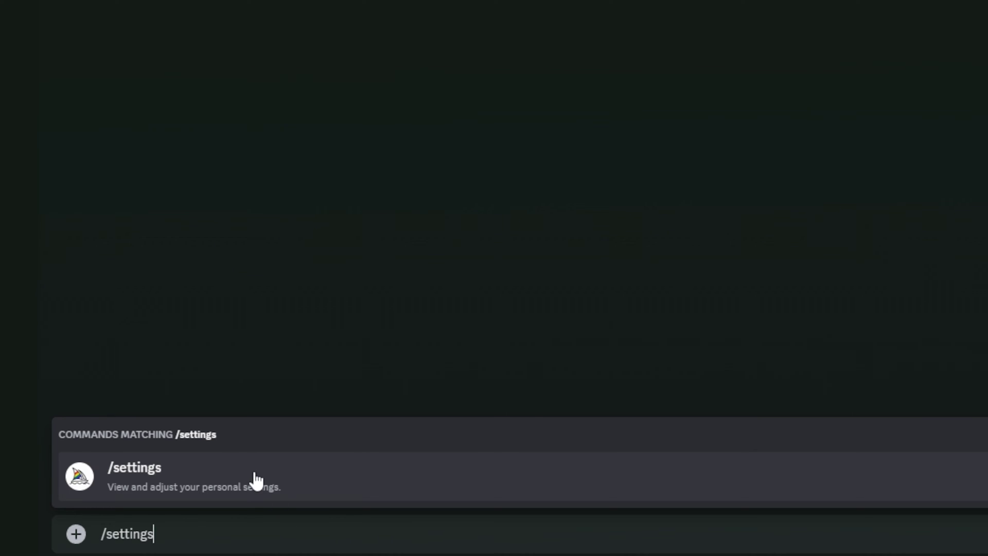
pyautogui.click(233, 466)
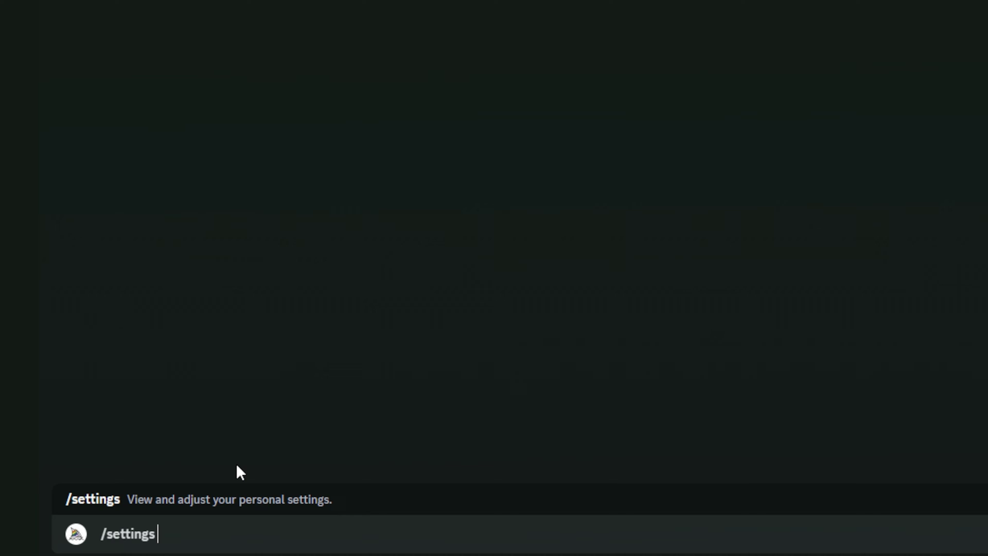
pyautogui.press('Return')
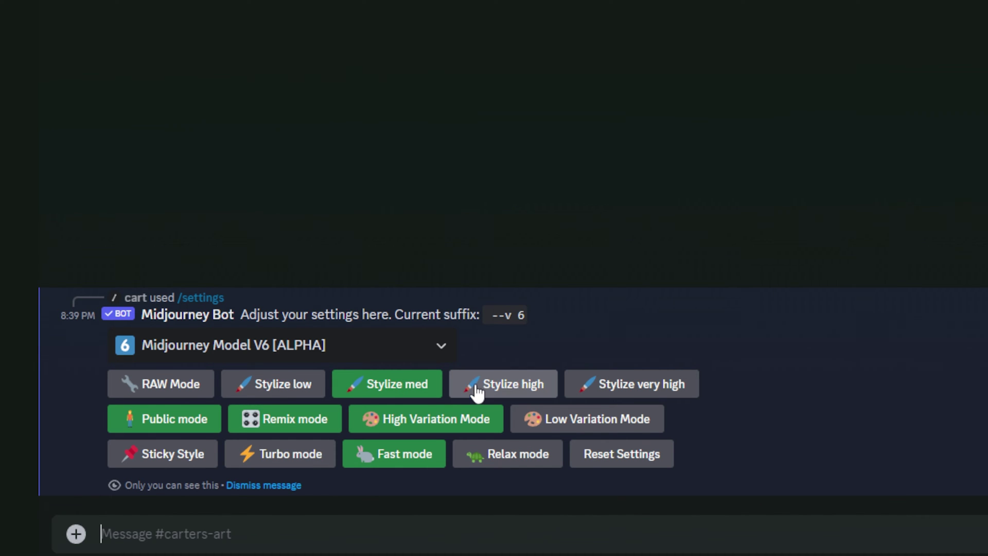
pyautogui.click(375, 350)
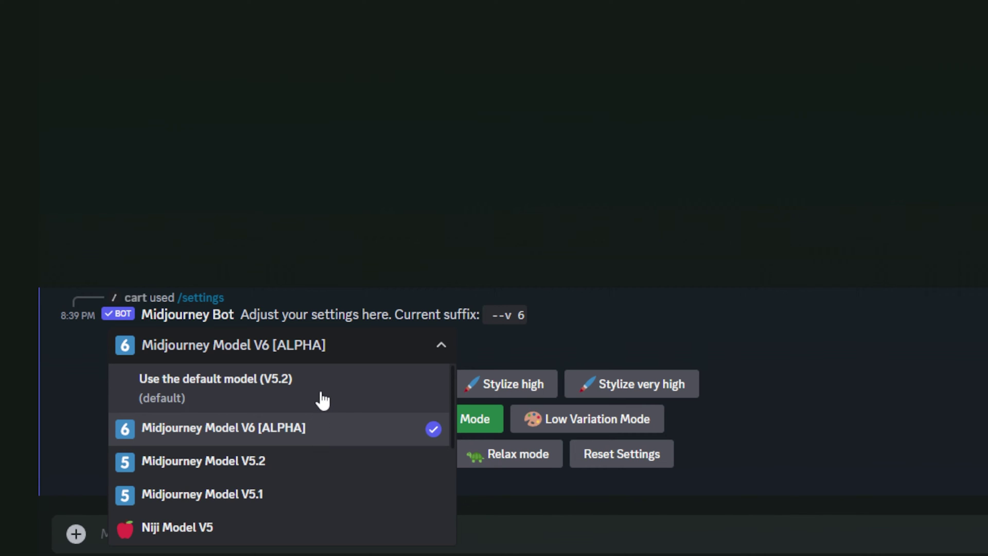
pyautogui.click(321, 439)
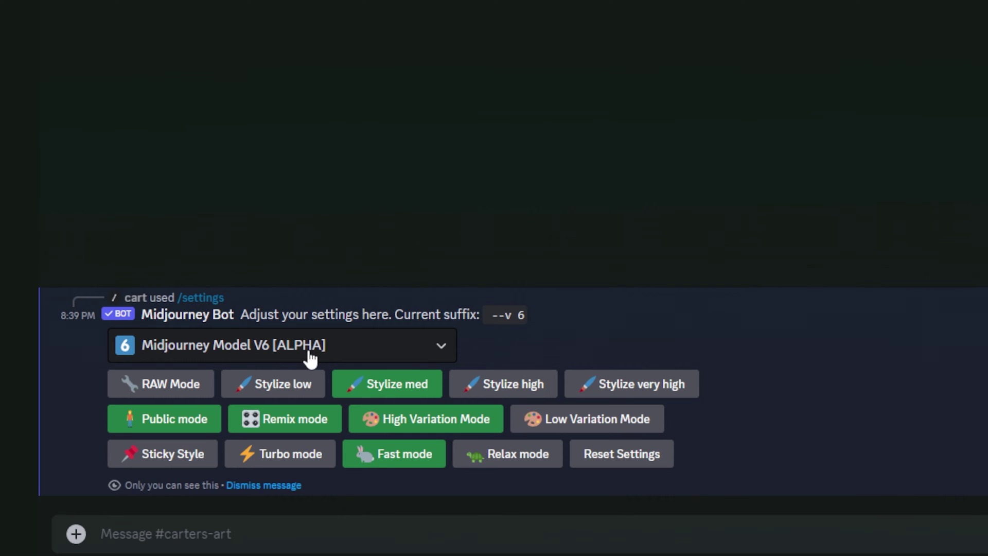
# Run /imagine with the prompt 'A yellow sticky note with the text "buy milk" written in black sharpie stuck to a stainless steel fridge'.
pyautogui.click(252, 535)
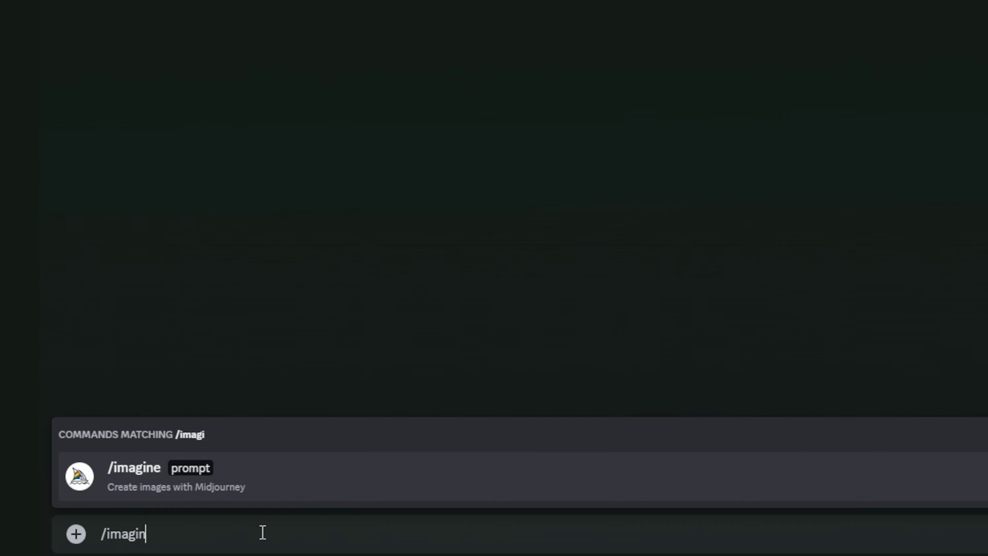
pyautogui.press('Return')
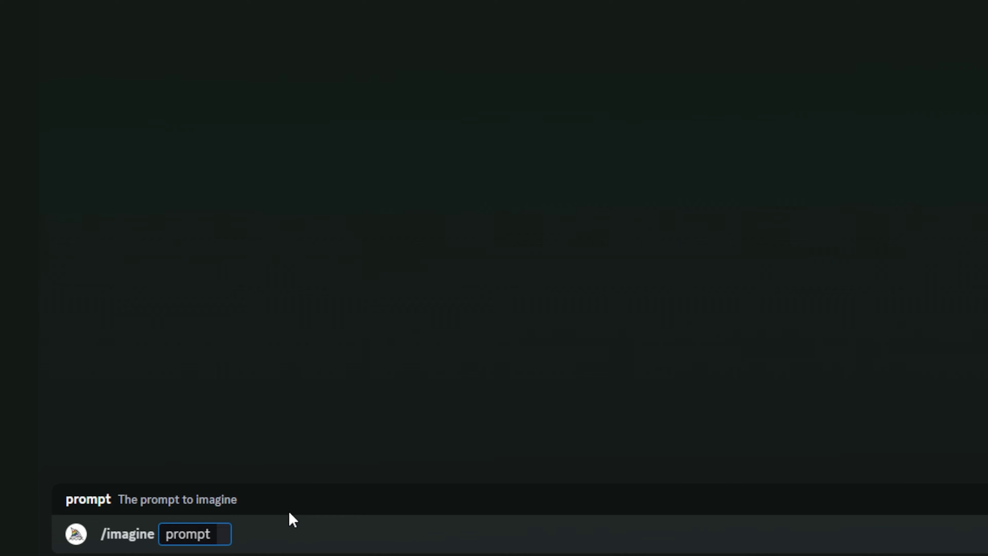
pyautogui.write('A yellow sticky n')
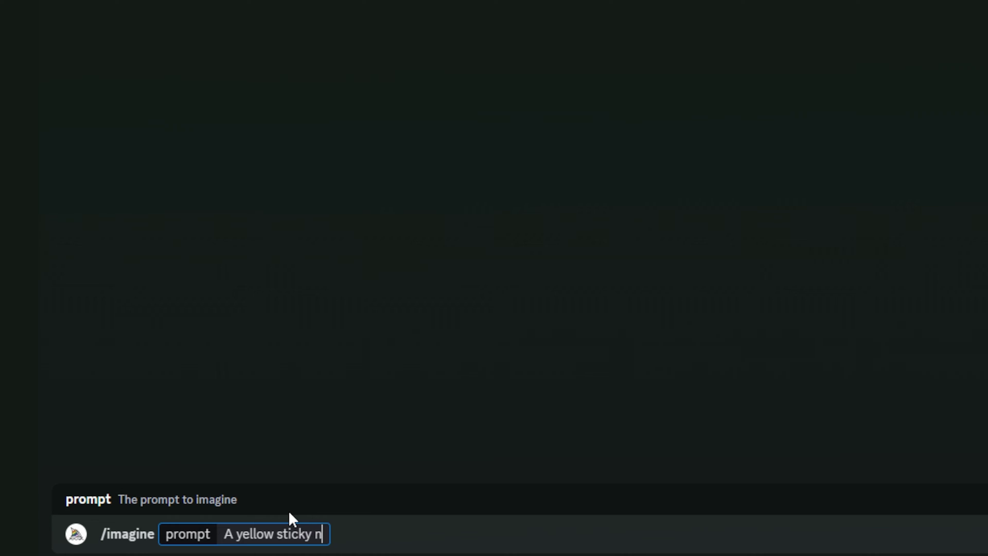
pyautogui.write('ote with the ')
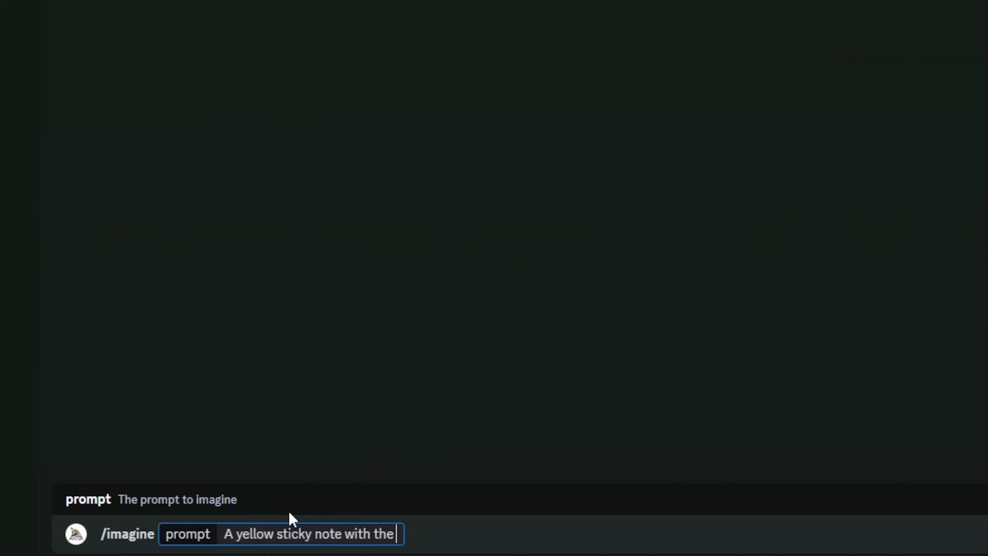
pyautogui.write('text "buy ')
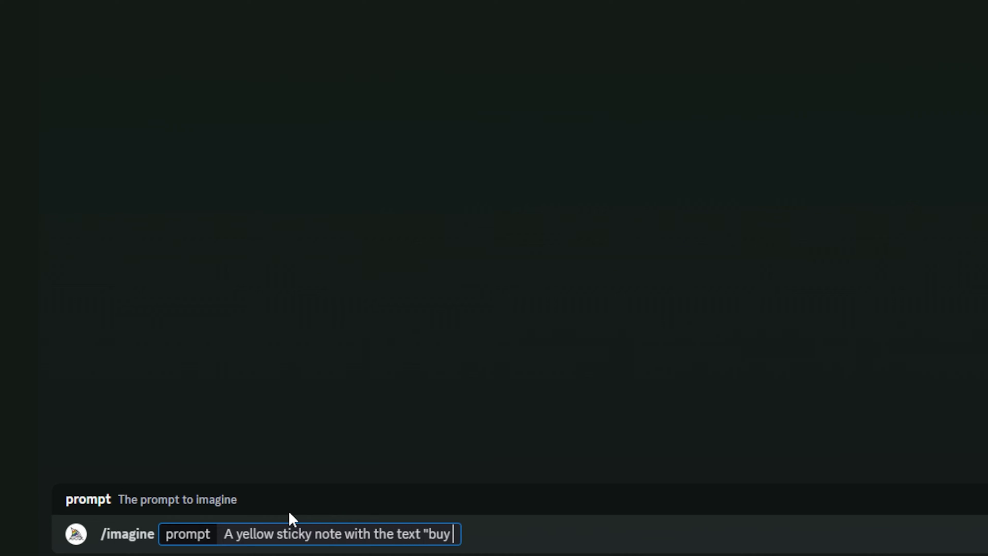
pyautogui.write('milk" written ')
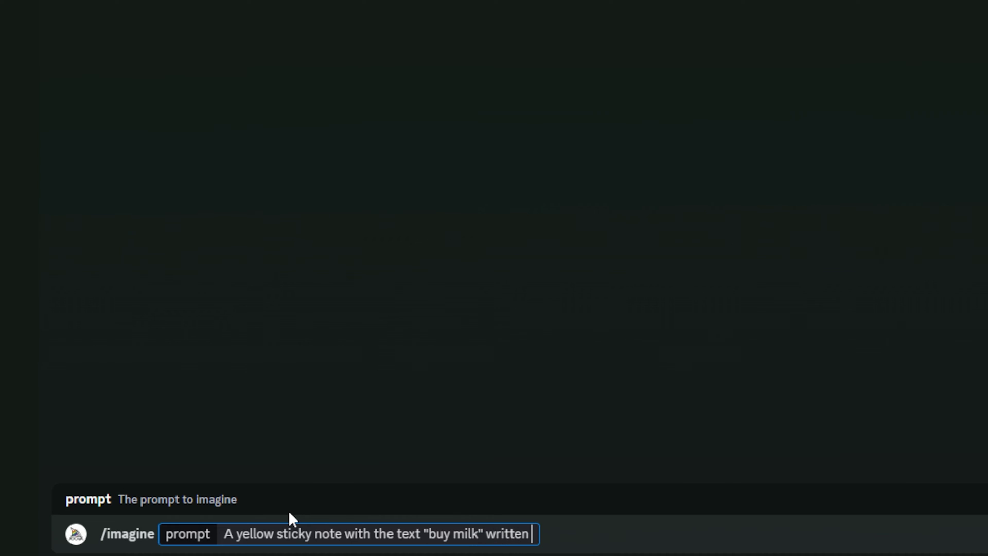
pyautogui.write('in black ')
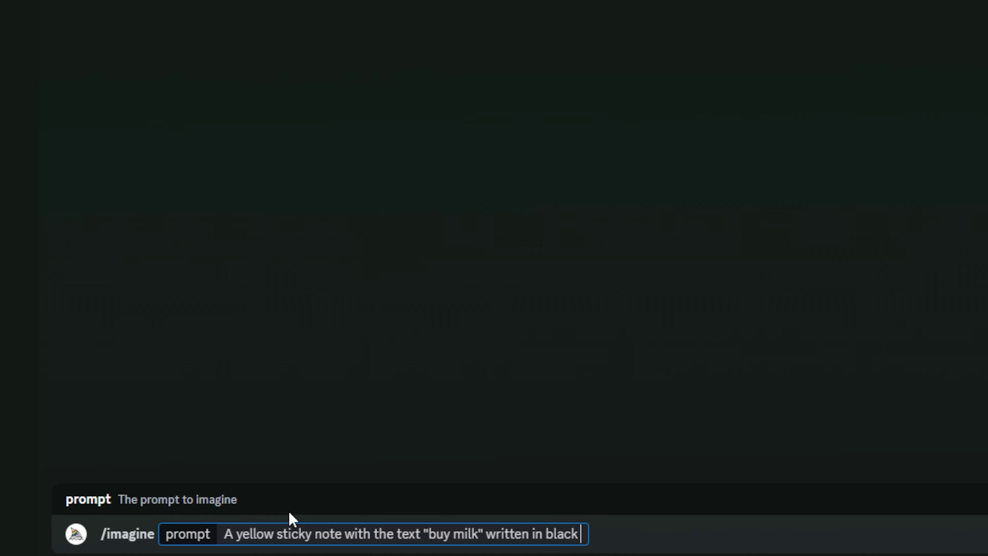
pyautogui.write('sharpie ')
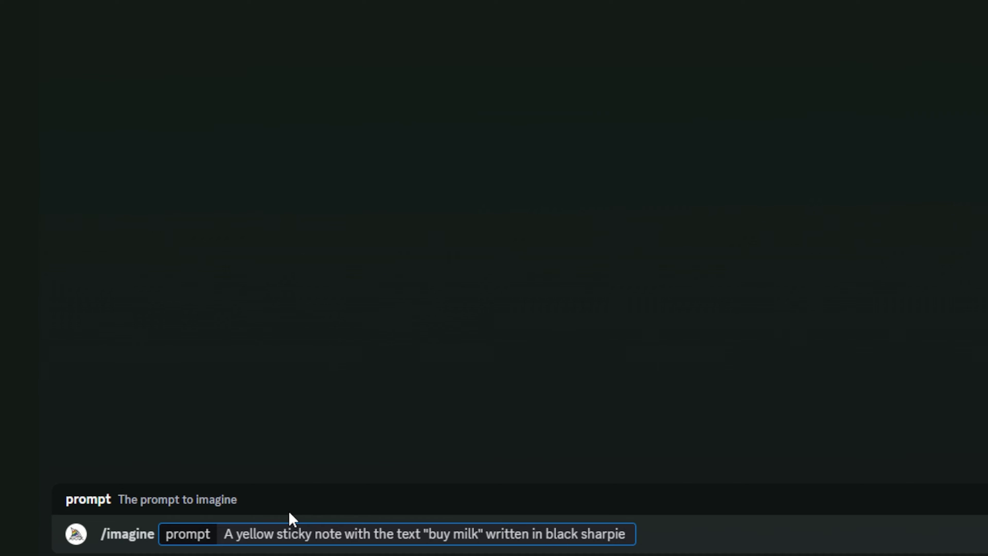
pyautogui.write('stuck to a')
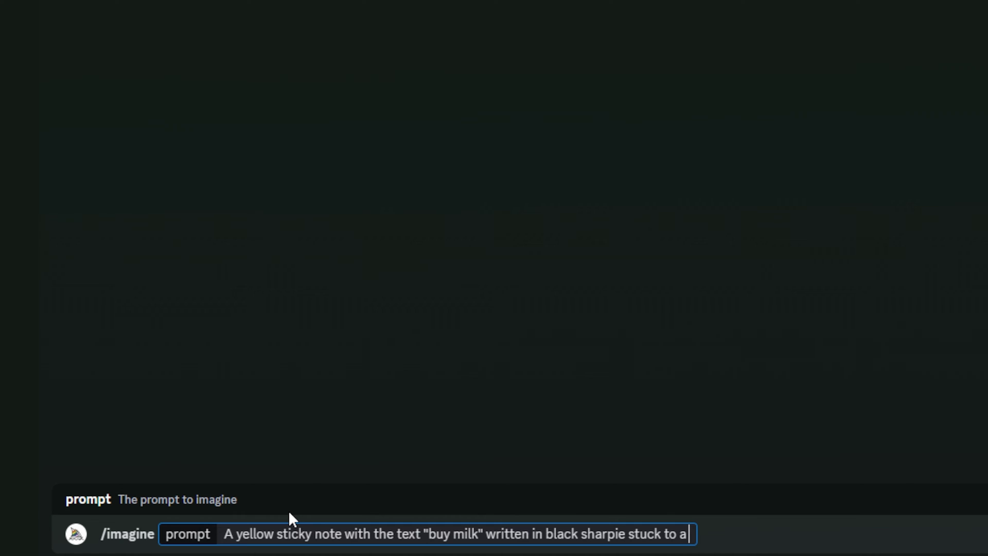
pyautogui.write(' stainless')
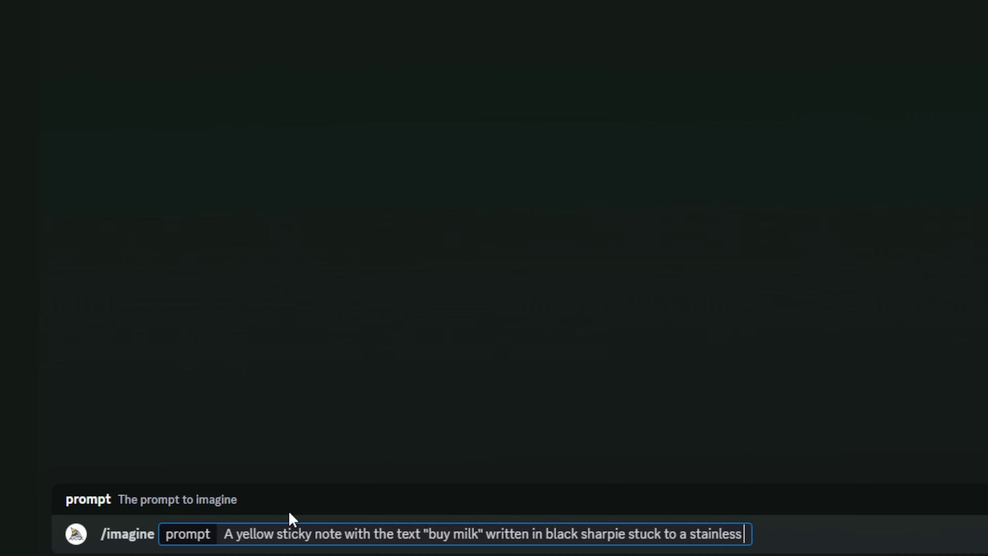
pyautogui.write(' steel frid')
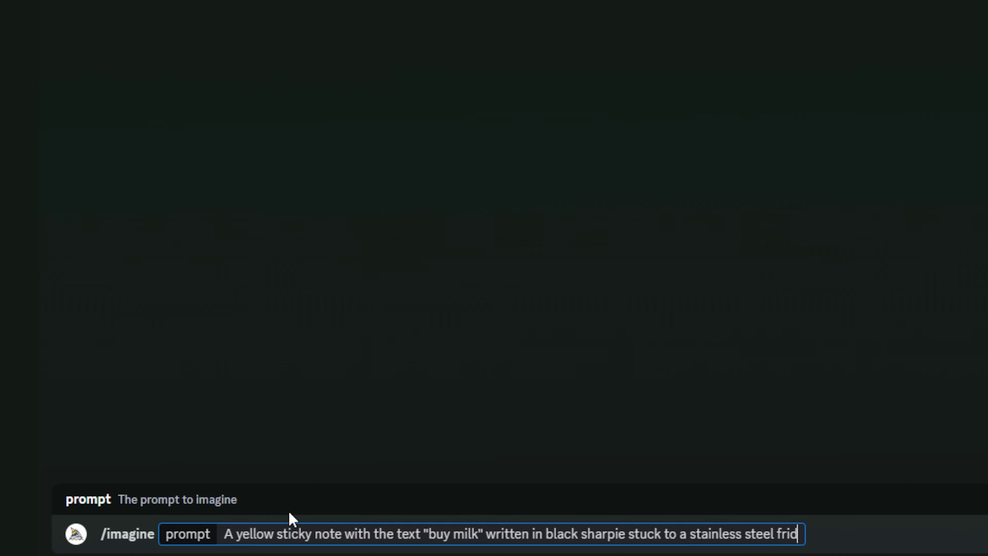
pyautogui.write('ge')
pyautogui.press('Return')
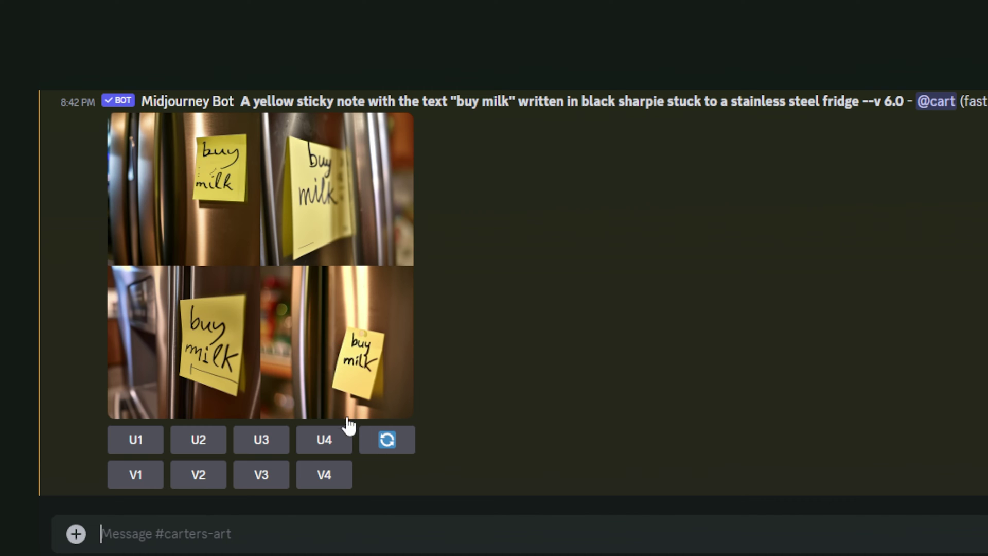
# Upscale the fourth sticky-note image from the grid and view the result enlarged.
pyautogui.click(346, 443)
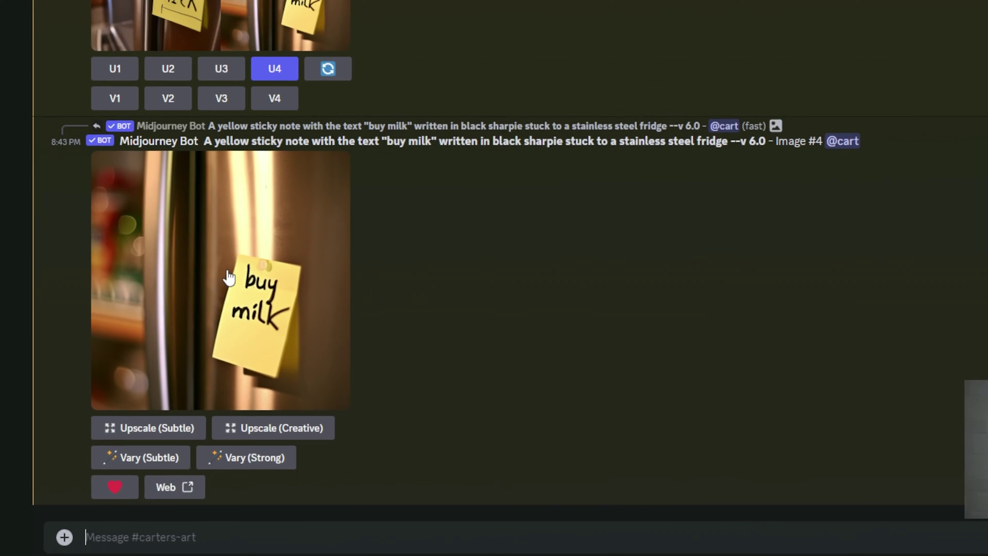
pyautogui.click(186, 325)
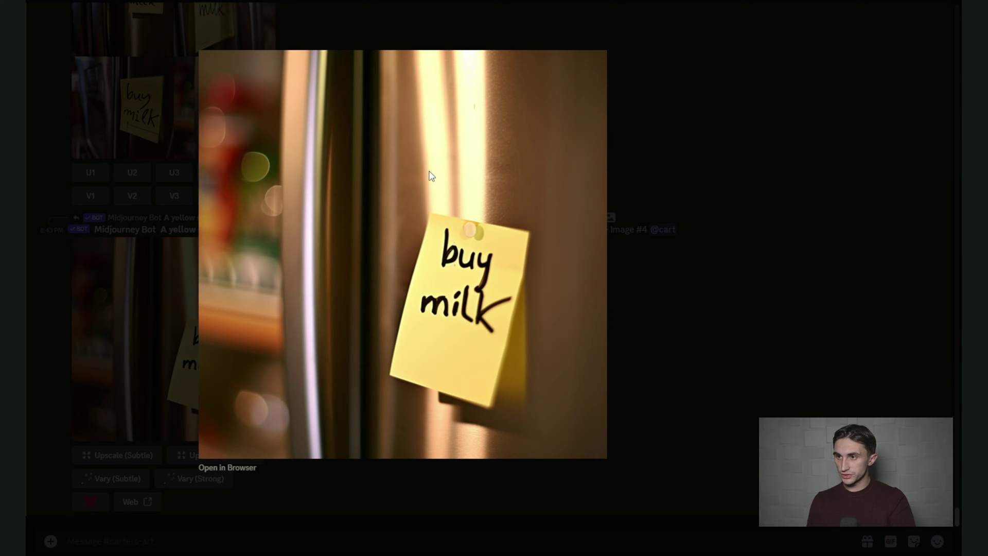
pyautogui.click(317, 517)
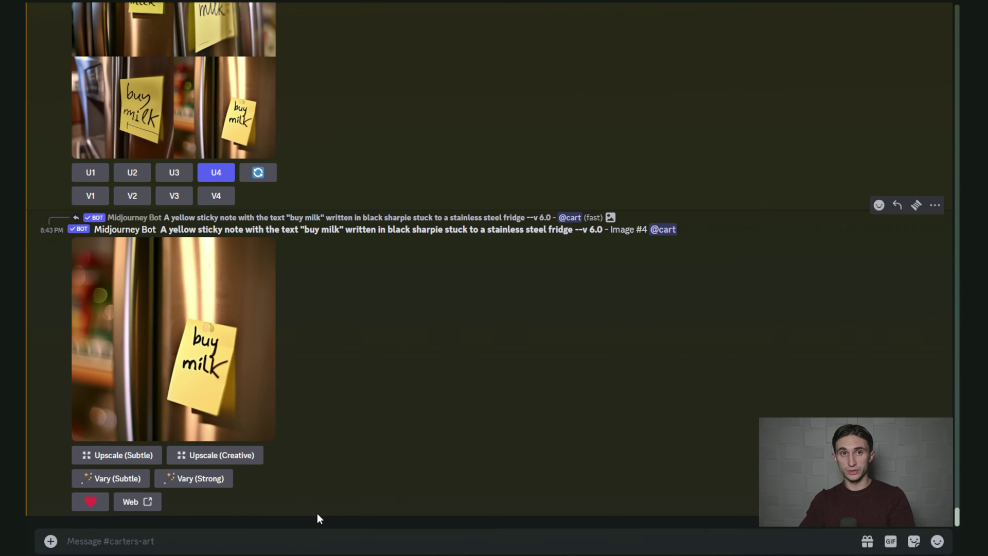
# Run /imagine with the prompt 'a sign that says "Fresh Veggies" on a dirt road in front of a farm stand with various colored vegetables in wooden boxes'.
pyautogui.write('/imagine prompt')
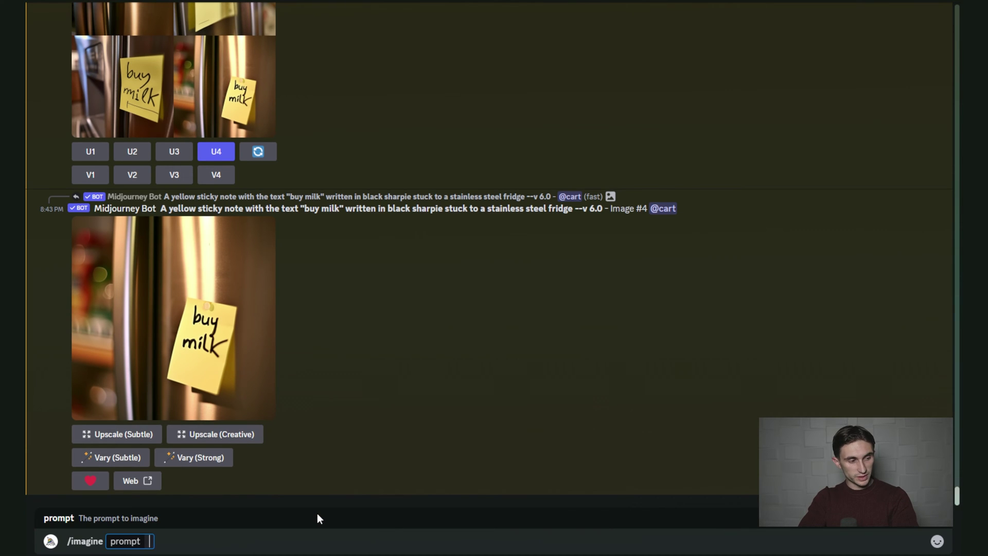
pyautogui.write('a sign that s')
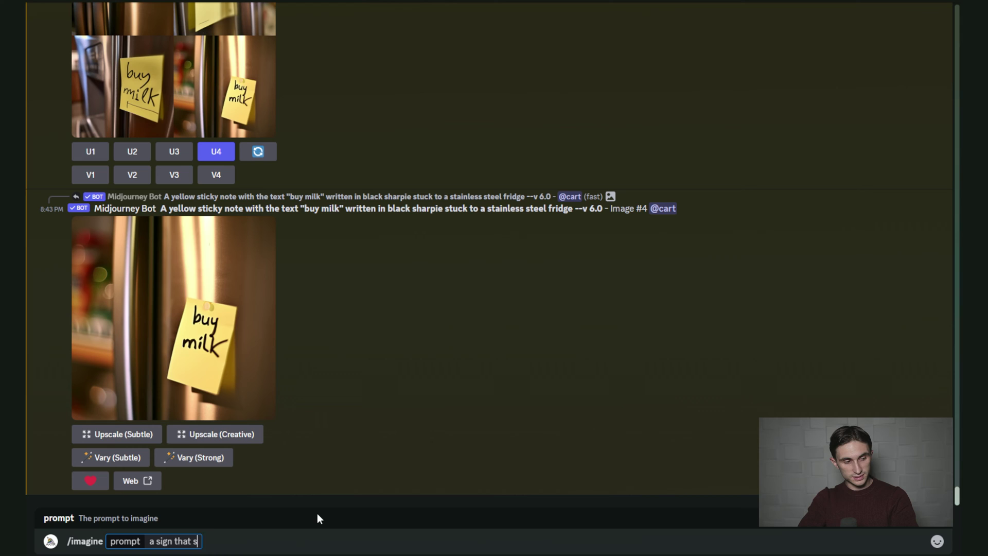
pyautogui.write('ays "Fresh Veg')
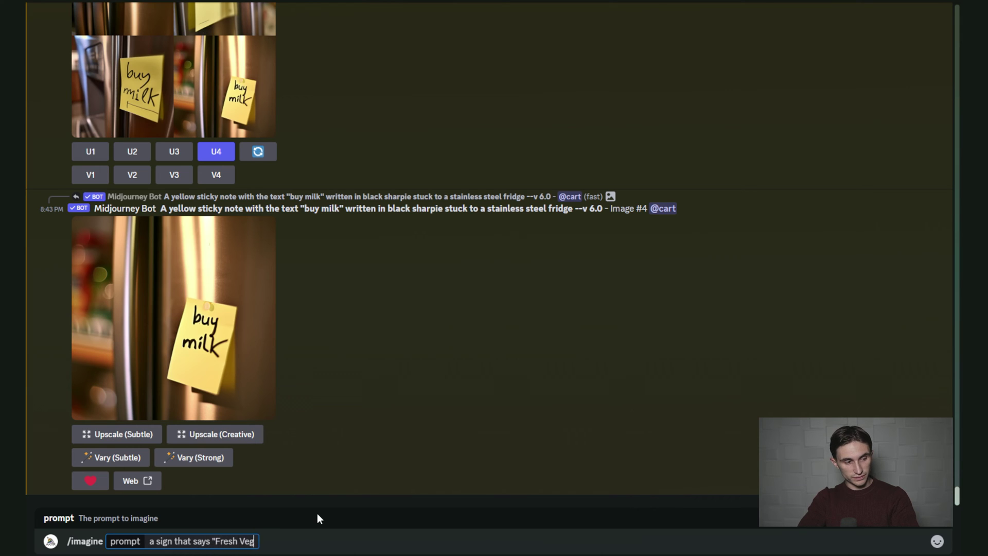
pyautogui.write('gies" on a')
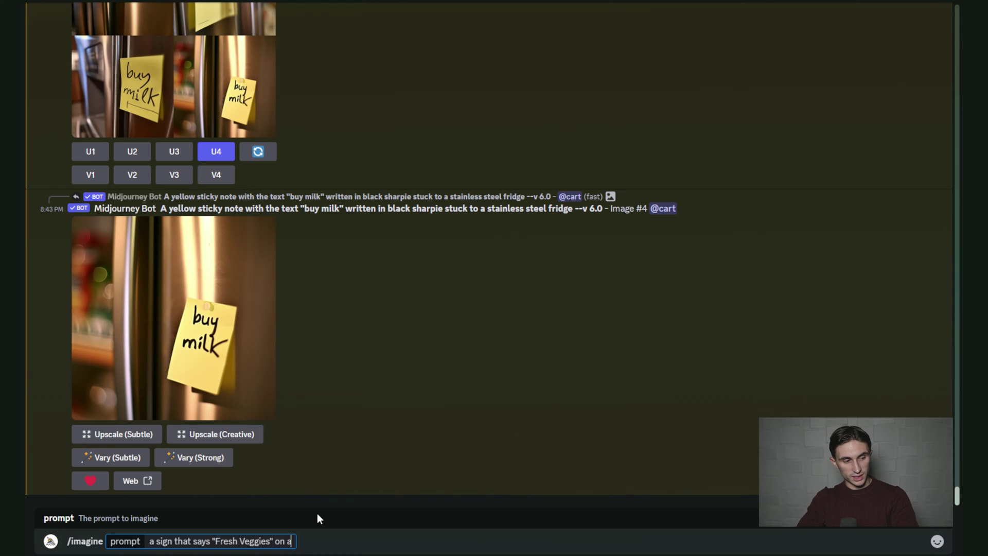
pyautogui.write(' dirt road in')
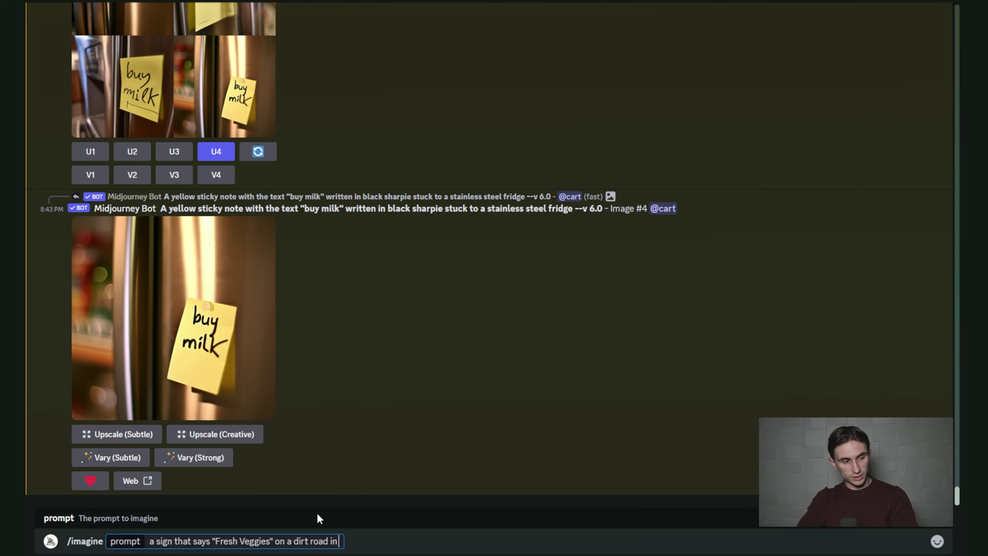
pyautogui.write(' front of a')
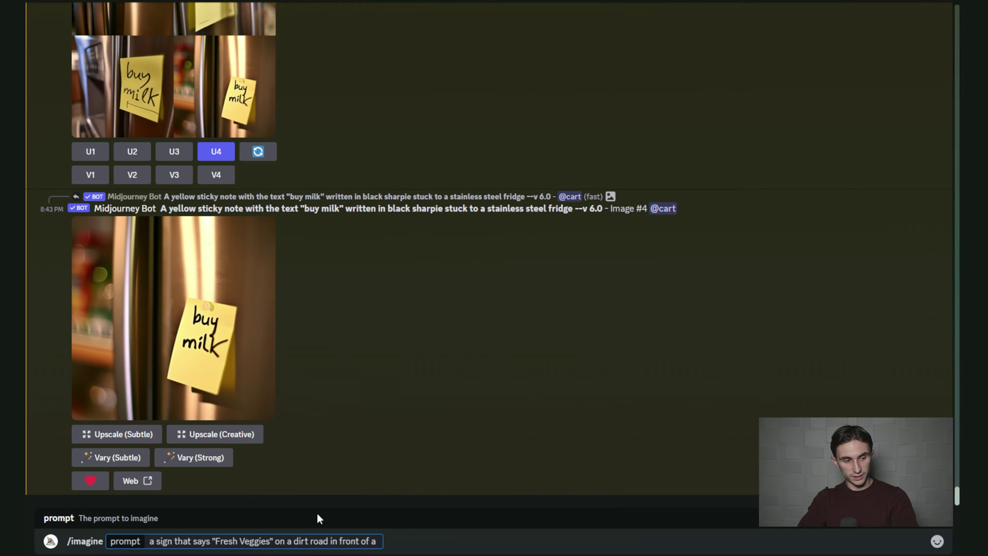
pyautogui.write(' farm stand with var')
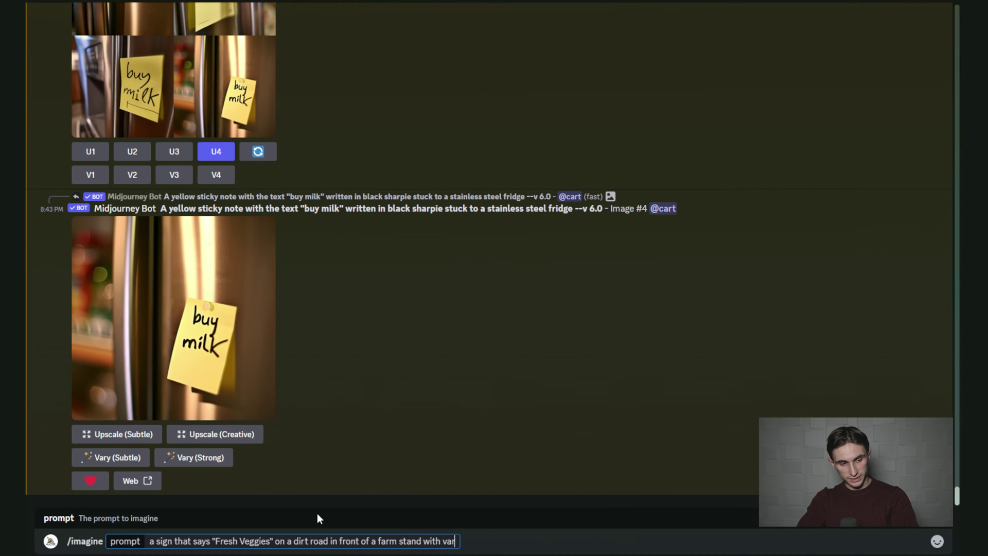
pyautogui.write('ious colored ')
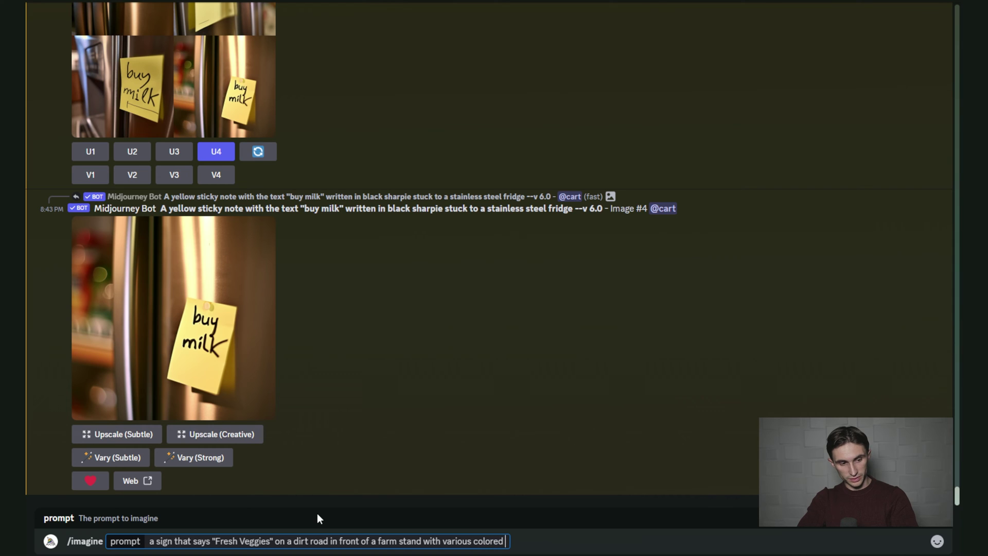
pyautogui.write('vegetables sa')
pyautogui.press('BackSpace')
pyautogui.press('BackSpace')
pyautogui.press('BackSpace')
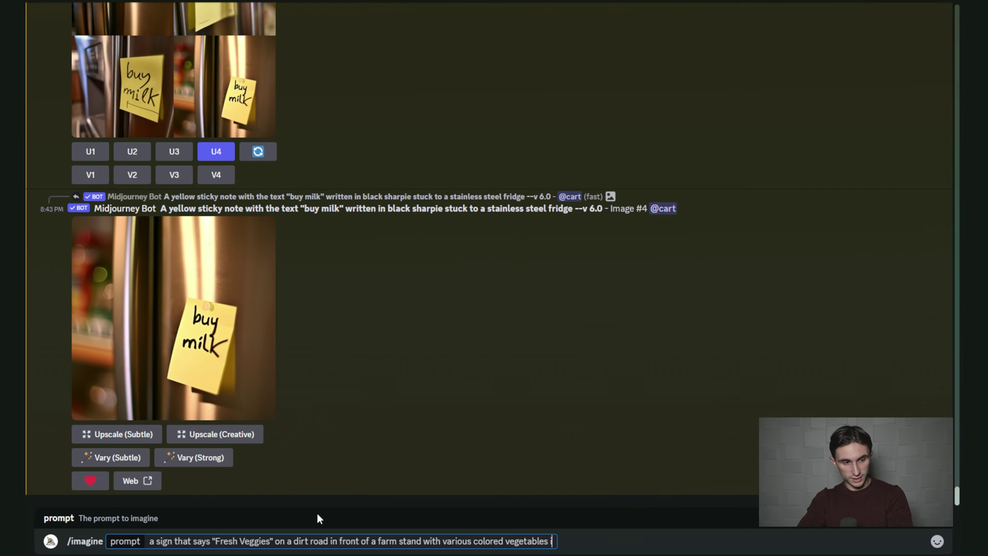
pyautogui.write('in wooden boxes')
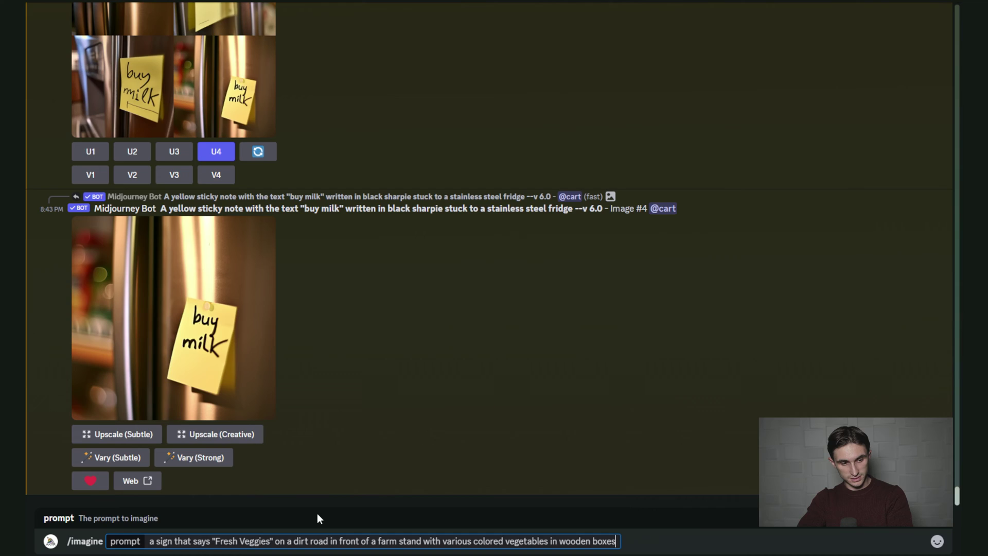
pyautogui.press('Return')
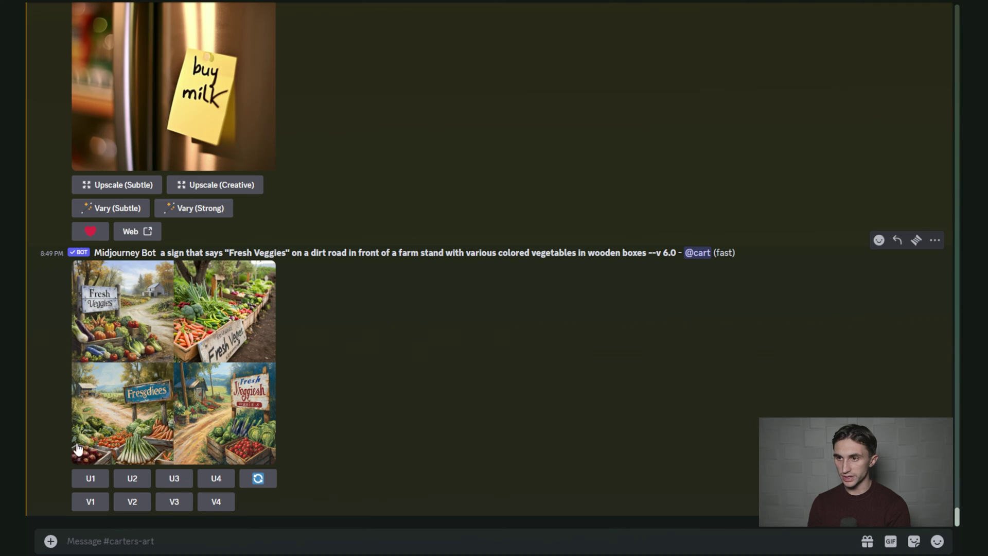
# Upscale the first "Fresh Veggies" image from the grid and highlight the wording about various colored vegetables in its prompt.
pyautogui.click(93, 481)
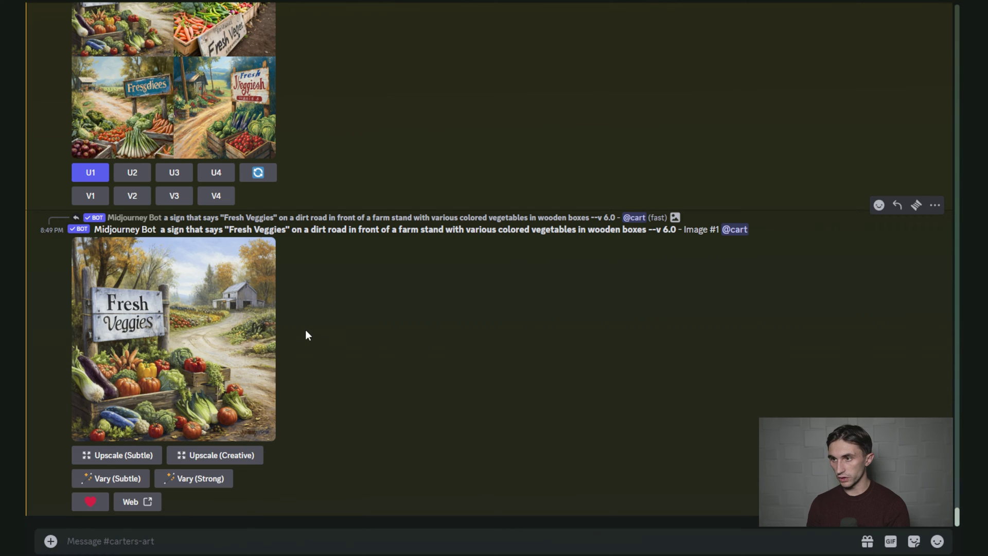
pyautogui.moveTo(469, 234); pyautogui.dragTo(567, 233)
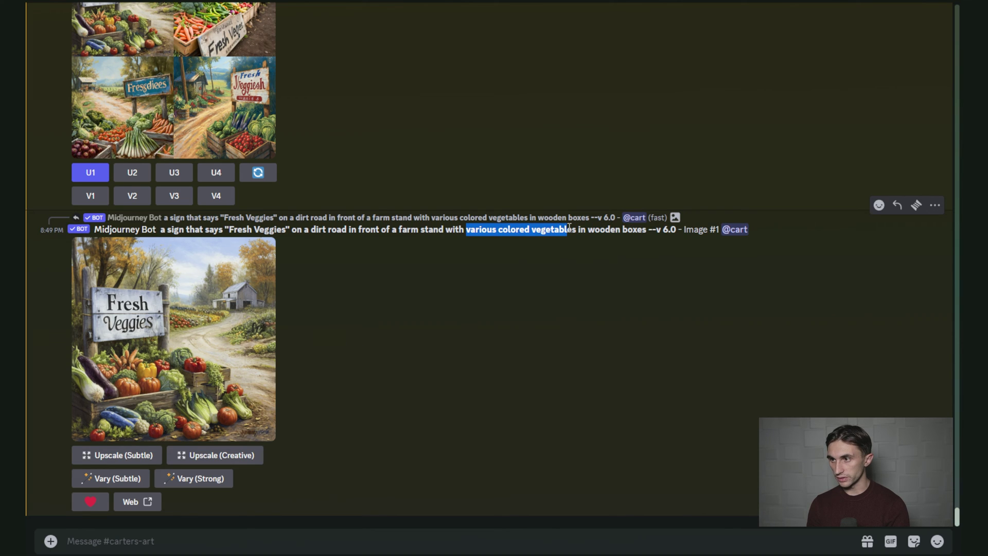
pyautogui.click(701, 418)
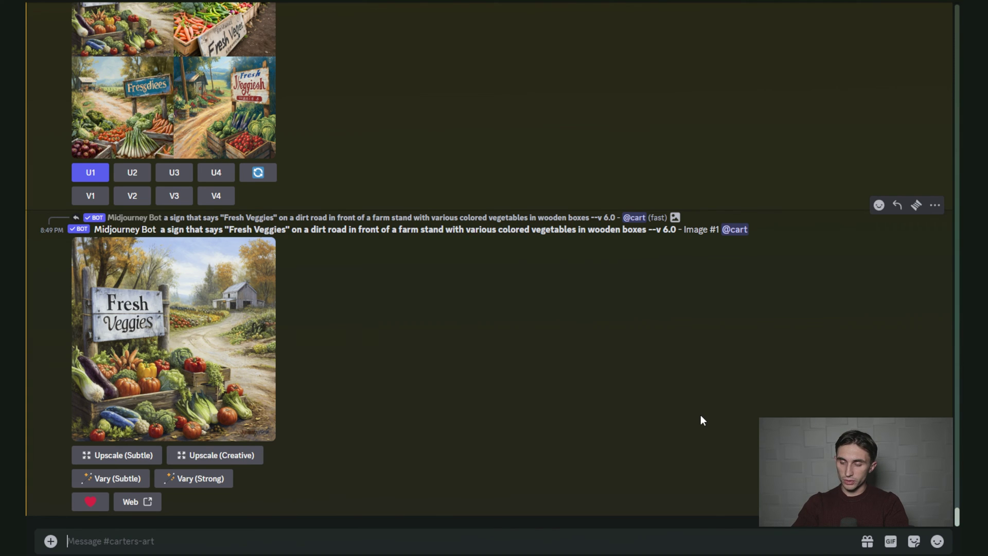
# Run /imagine with the prompt 'an ex machina style female robot holding a sign that says "HELLO WORLD" white background in a studio with moody lighting'.
pyautogui.write('/imag')
pyautogui.press('Tab')
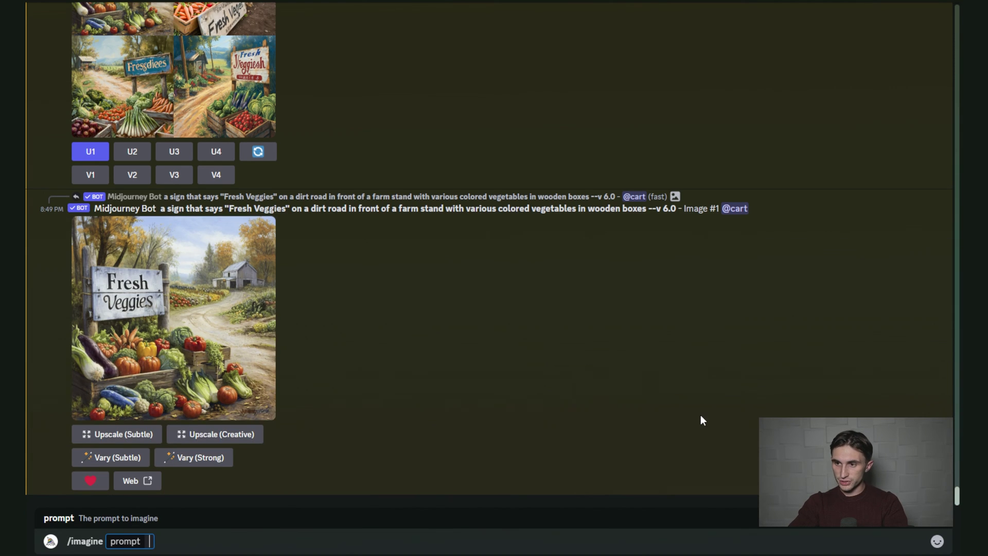
pyautogui.write('an ex')
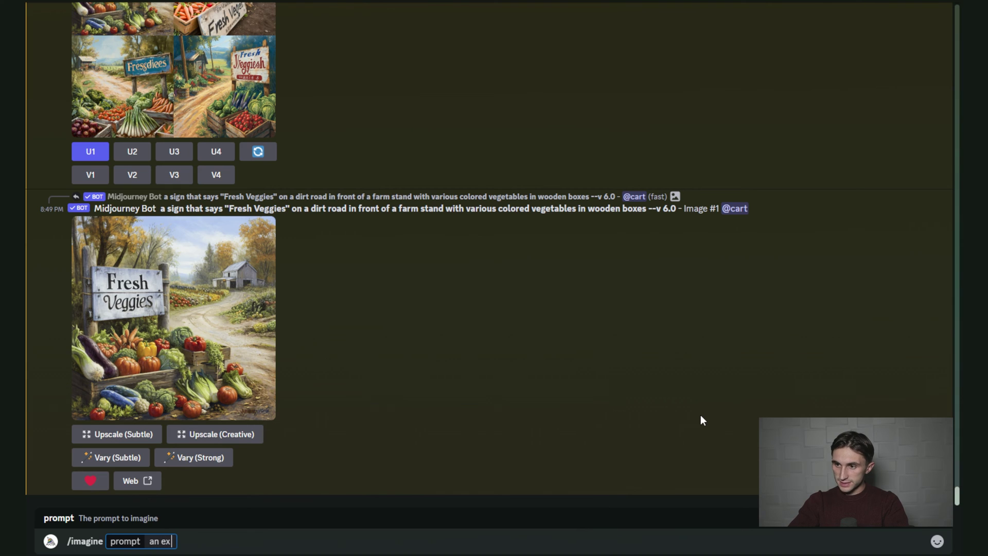
pyautogui.write(' machina styl')
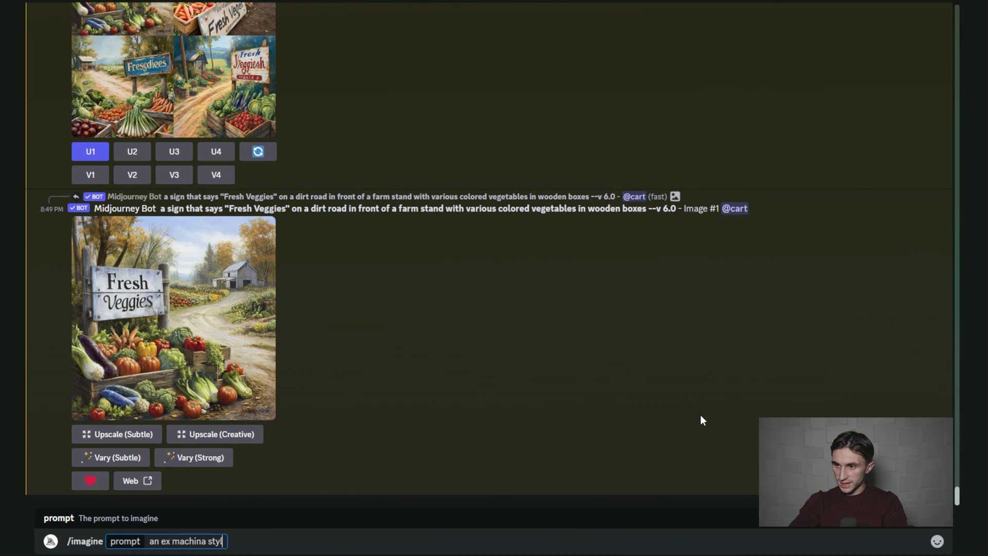
pyautogui.write('e female rob')
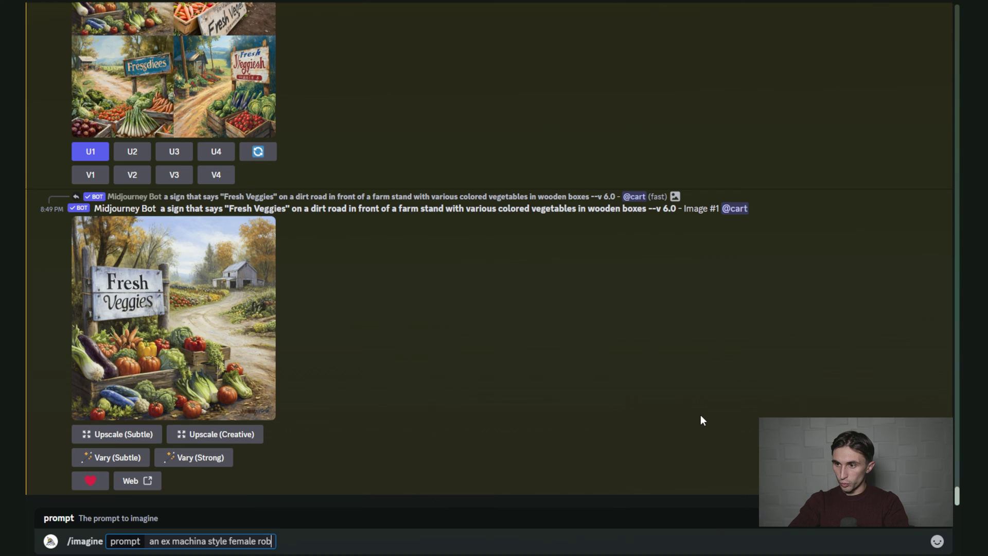
pyautogui.write('ot holding a')
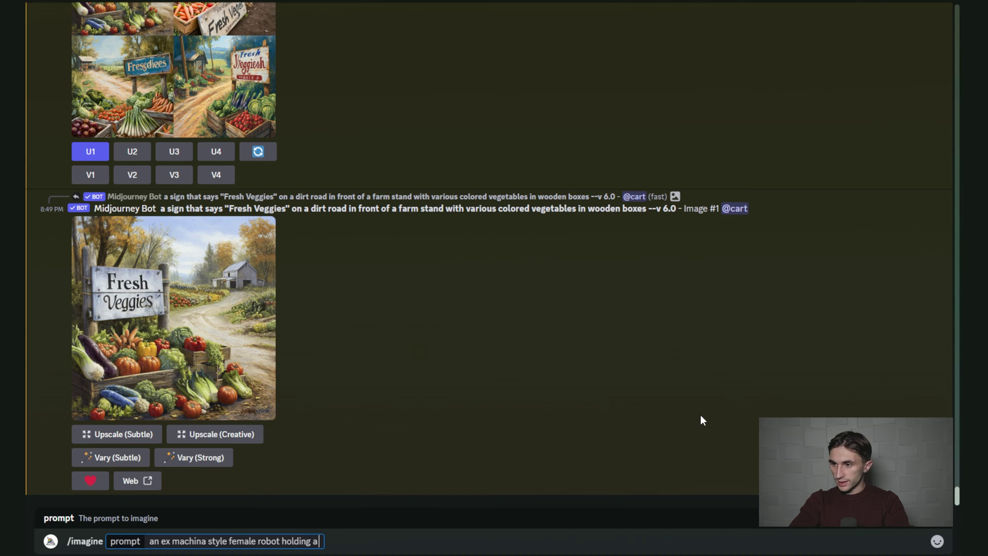
pyautogui.write(' sign that')
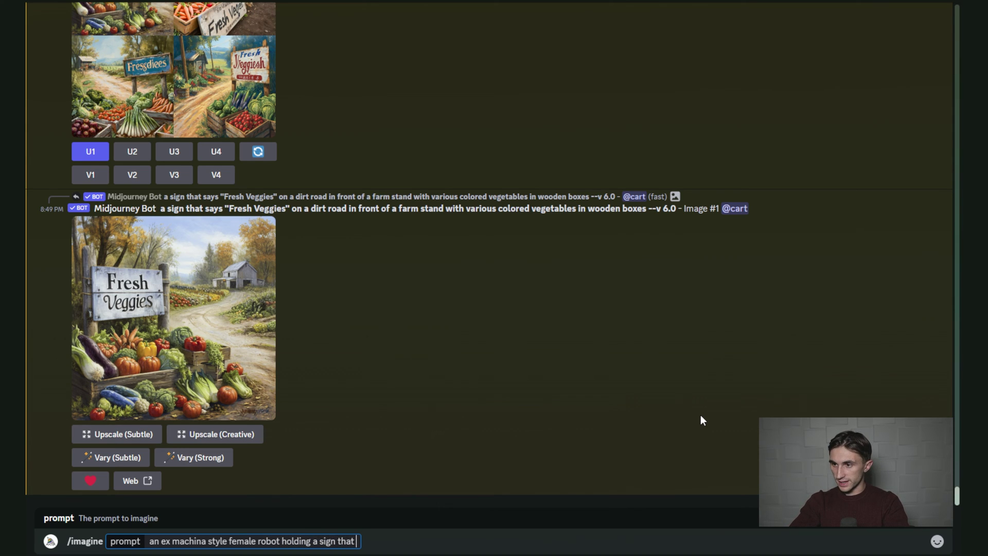
pyautogui.write(' says "HELLO WORLD"')
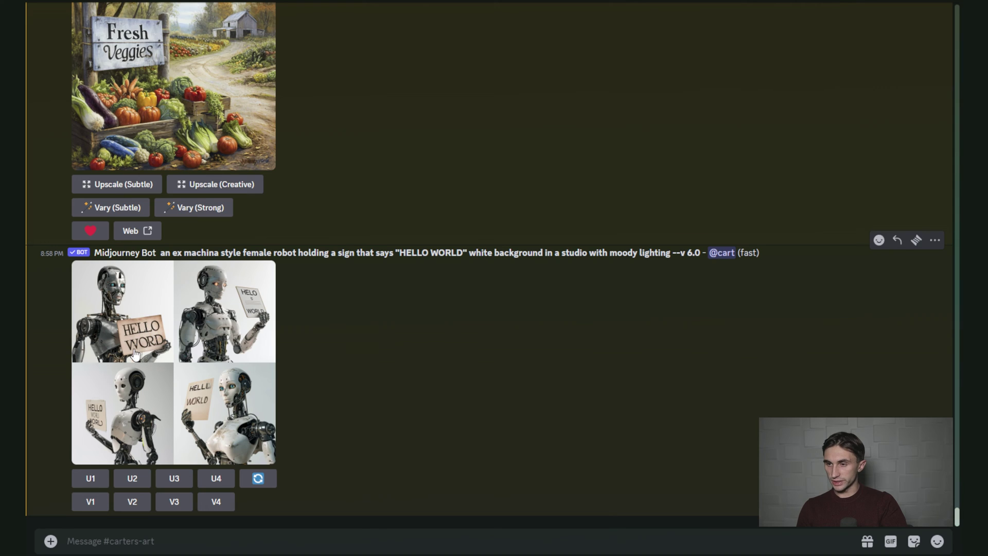
# Generate variations of the first "HELLO WORLD" robot image and compare the lettering on the signs across the resulting grids.
pyautogui.click(91, 502)
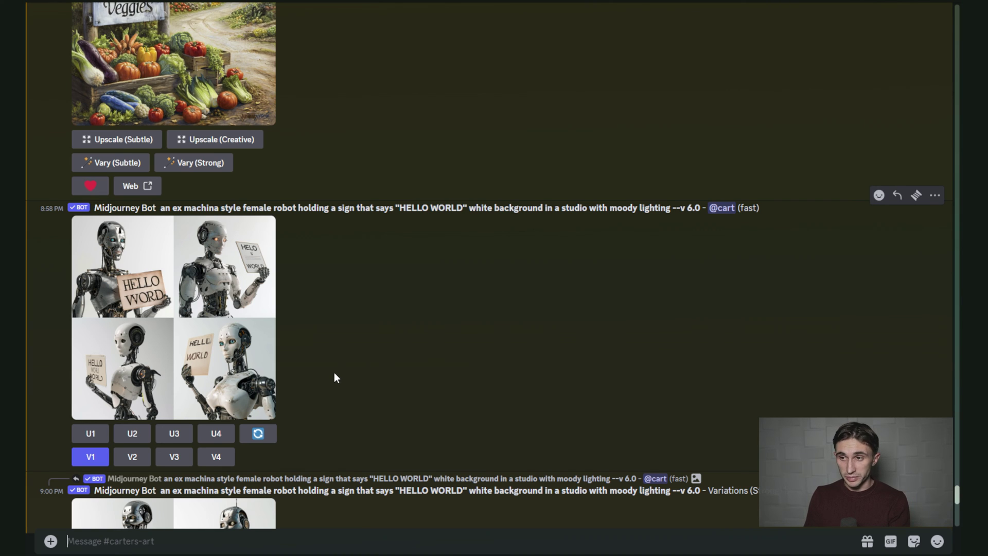
pyautogui.scroll(-2, 334, 372)
pyautogui.scroll(-4, 325, 385)
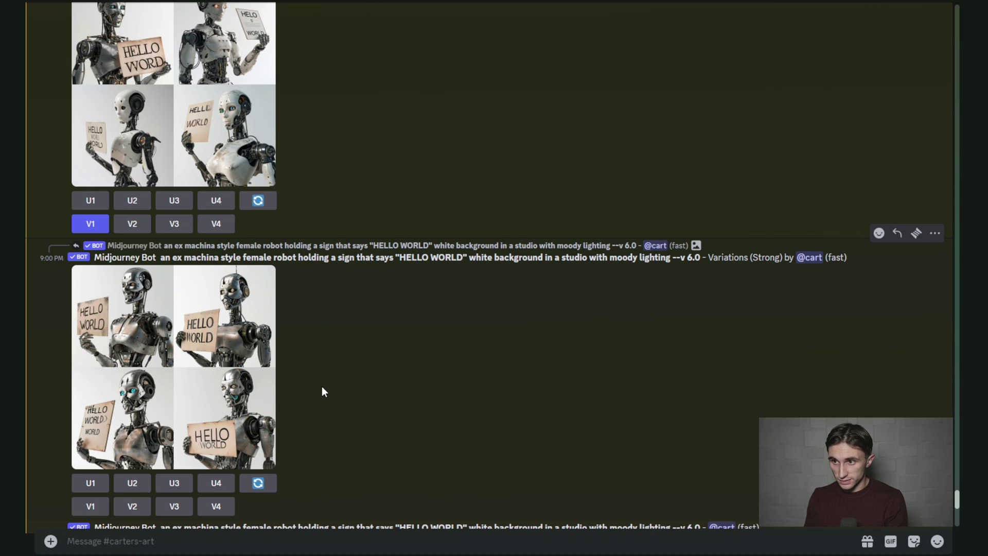
pyautogui.scroll(-7, 368, 329)
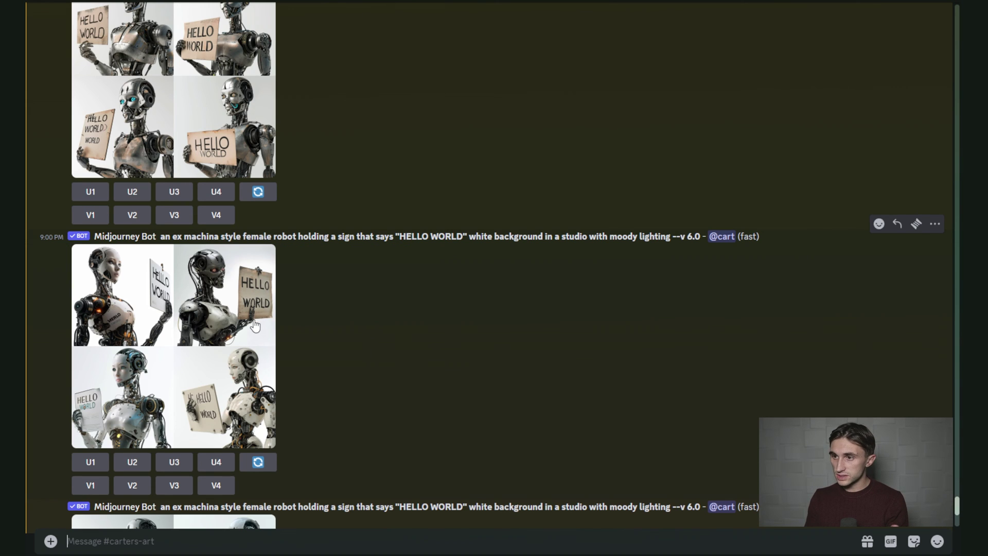